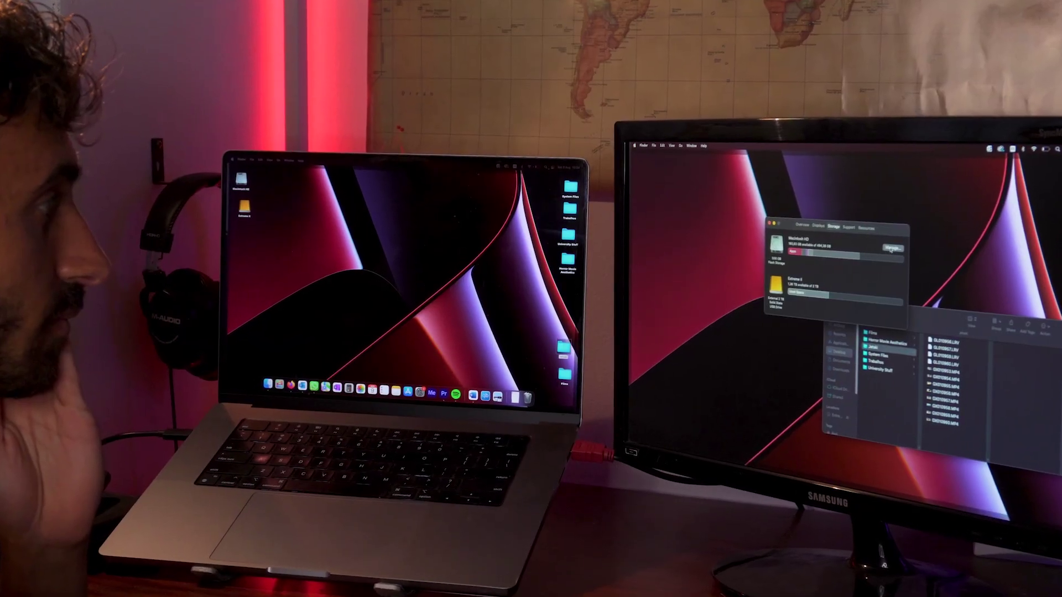
# - Open storage management for the internal drive and review the duplicate files it found
pyautogui.click(890, 249)
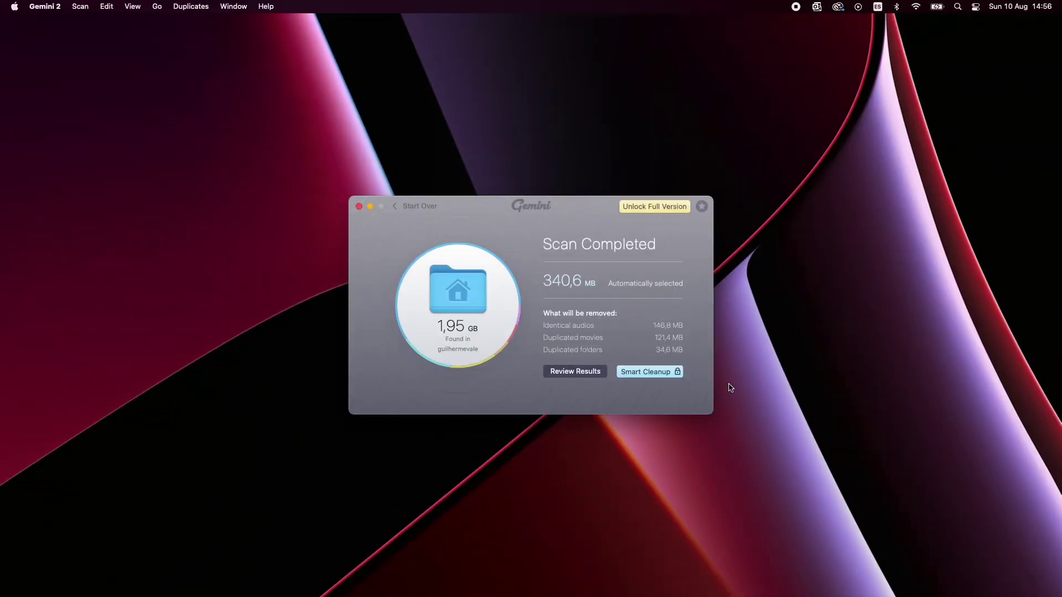
pyautogui.click(581, 370)
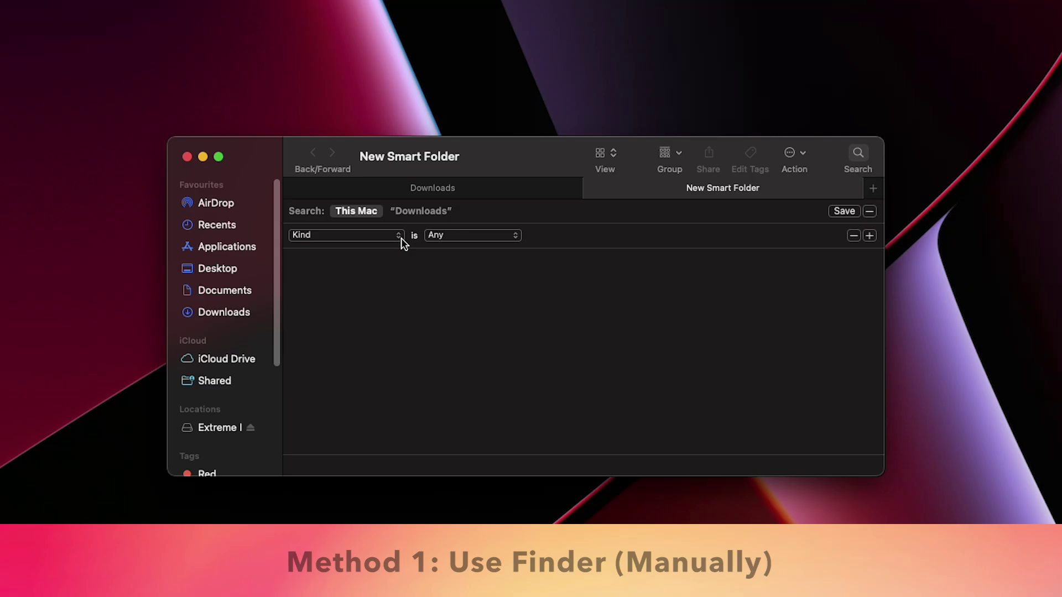
# - Change the smart folder's Kind criterion to Created date is today
pyautogui.click(364, 267)
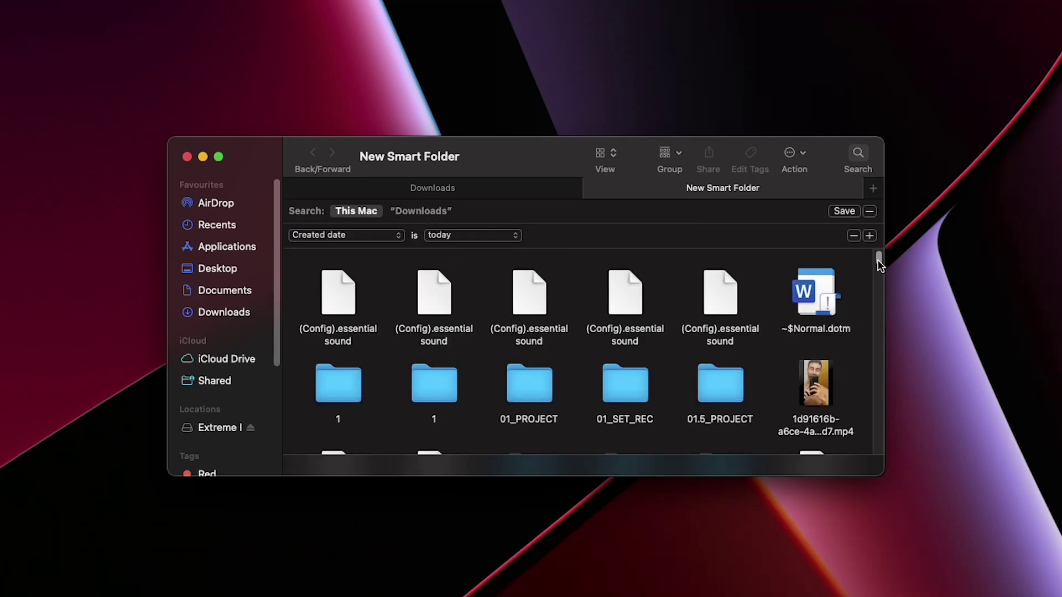
pyautogui.moveTo(879, 264)
pyautogui.mouseDown()
pyautogui.moveTo(898, 297)
pyautogui.moveTo(900, 274)
pyautogui.mouseUp()
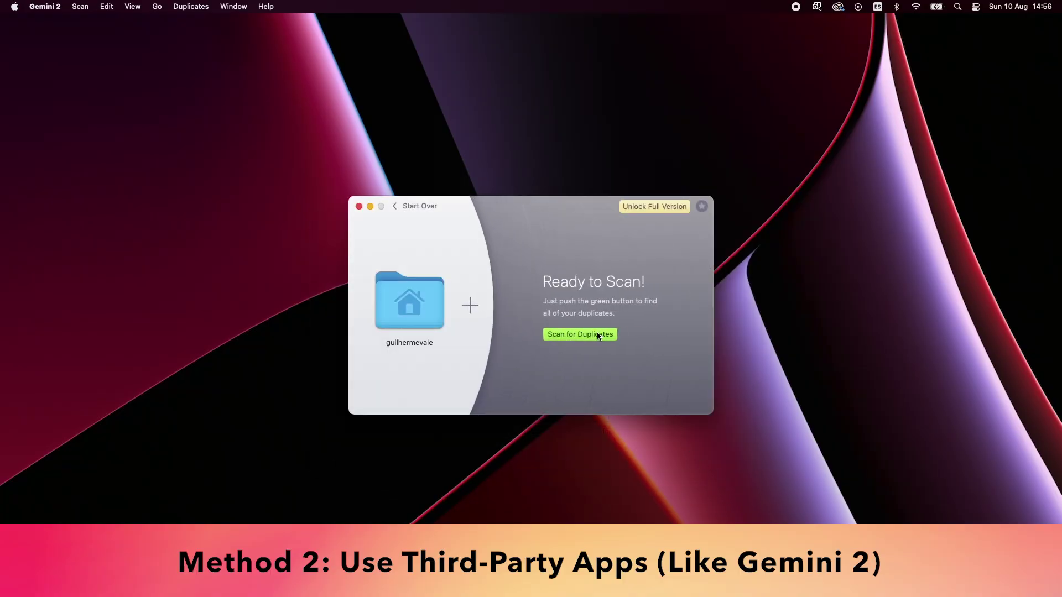
# - Run Gemini 2's home-folder duplicate scan, allowing access and iTunes, then review the results
pyautogui.click(598, 334)
pyautogui.click(557, 244)
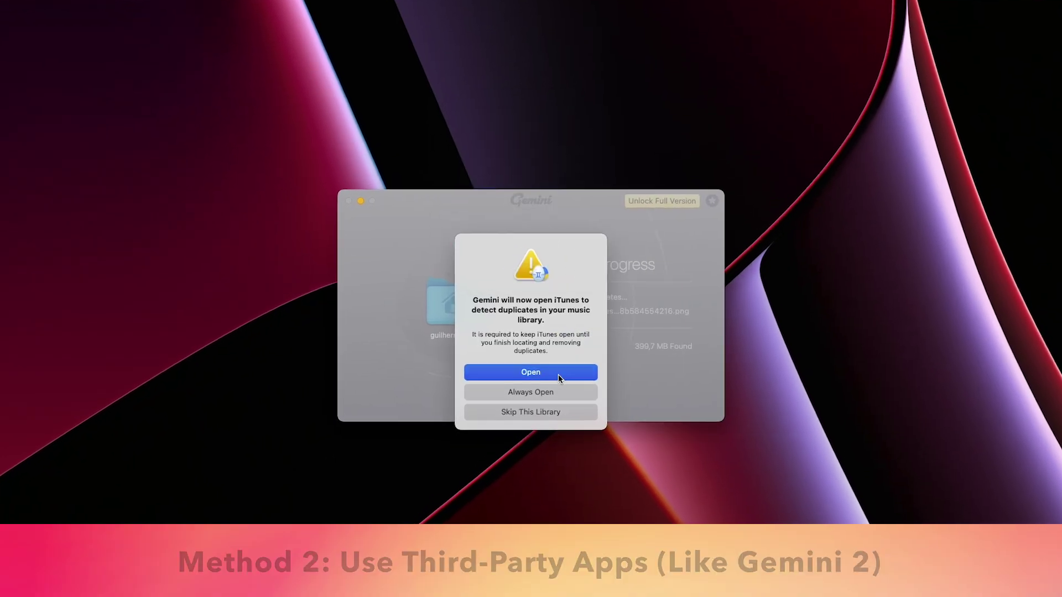
pyautogui.click(558, 376)
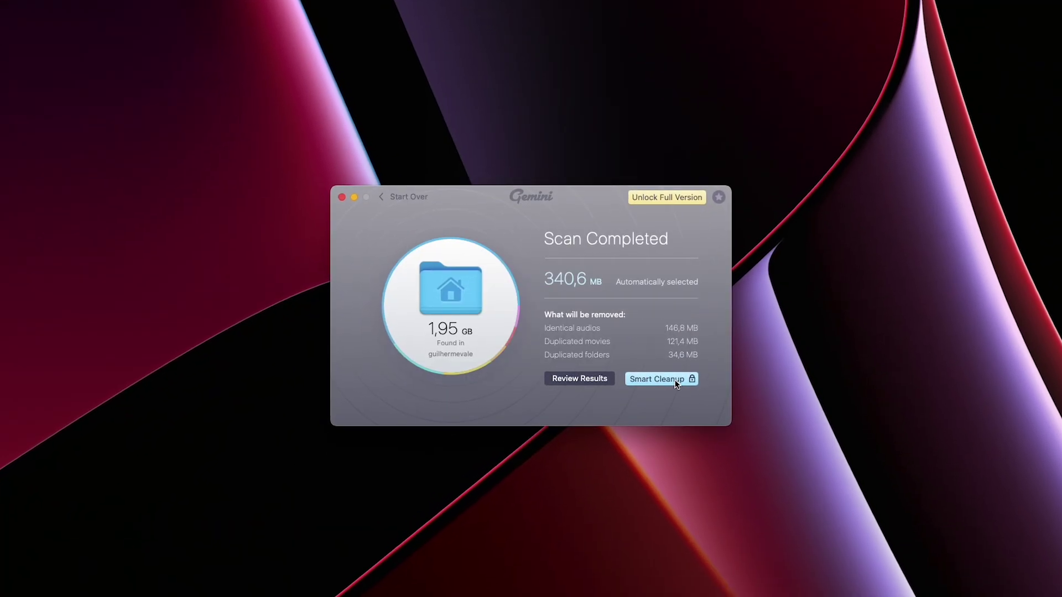
pyautogui.click(586, 377)
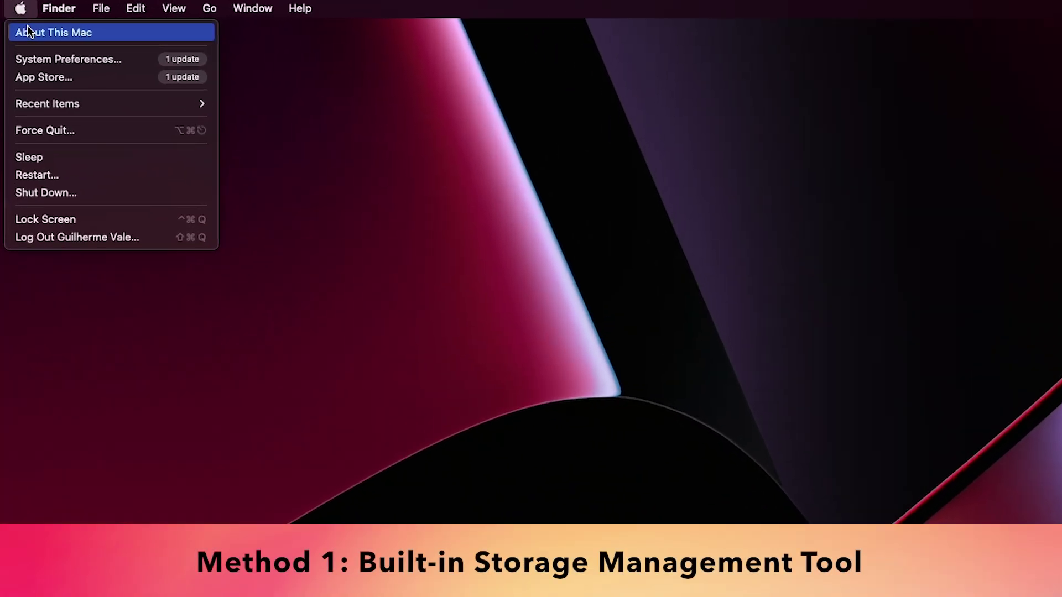
# - Open Storage Management for Macintosh HD from About This Mac's Storage tab
pyautogui.click(27, 32)
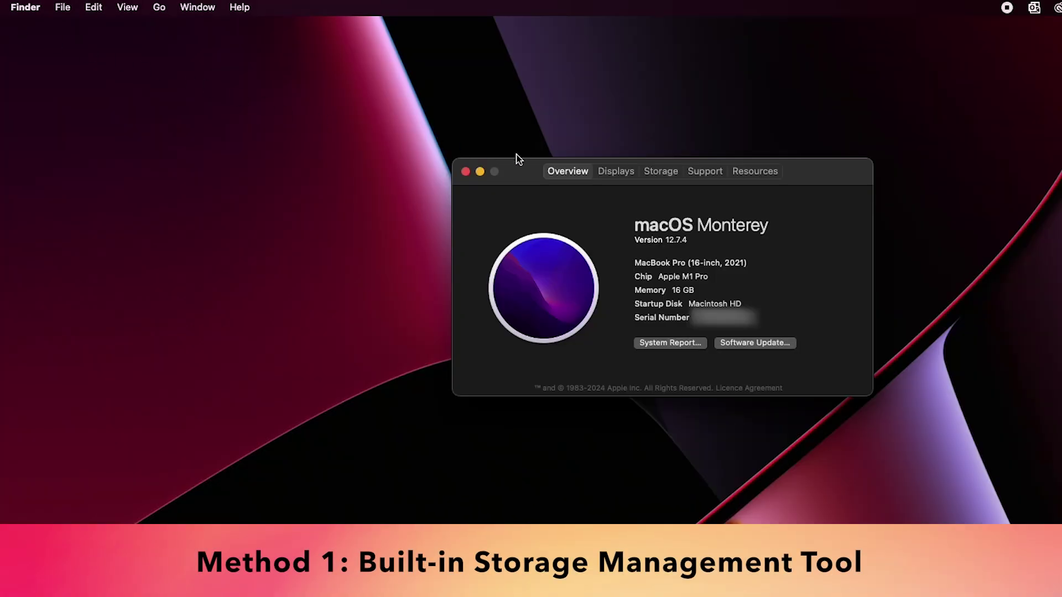
pyautogui.click(649, 175)
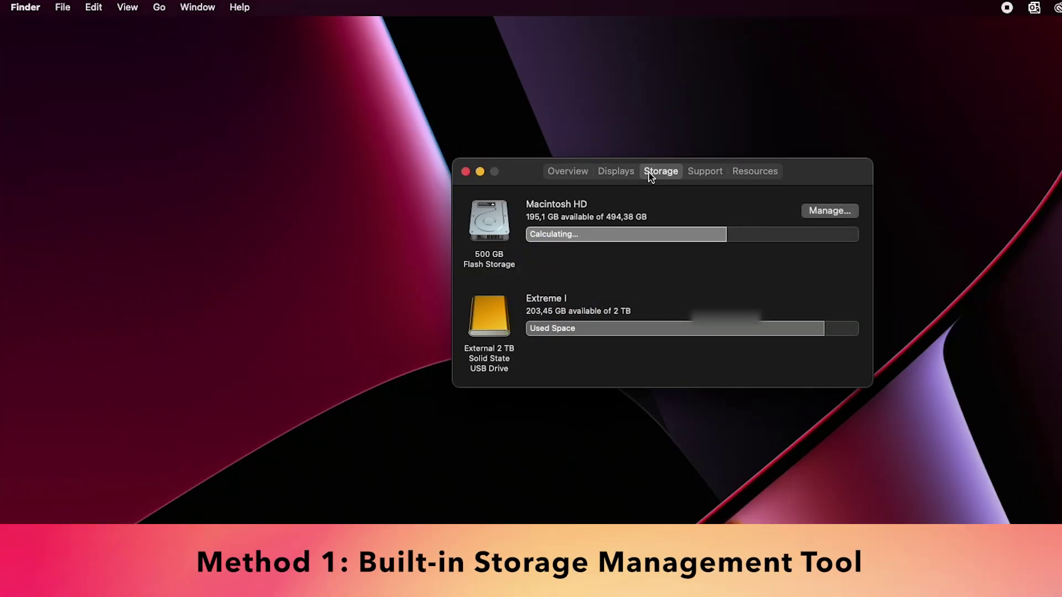
pyautogui.click(806, 213)
# - Browse the Applications, Bin, Books and Documents categories to find large files
pyautogui.click(426, 134)
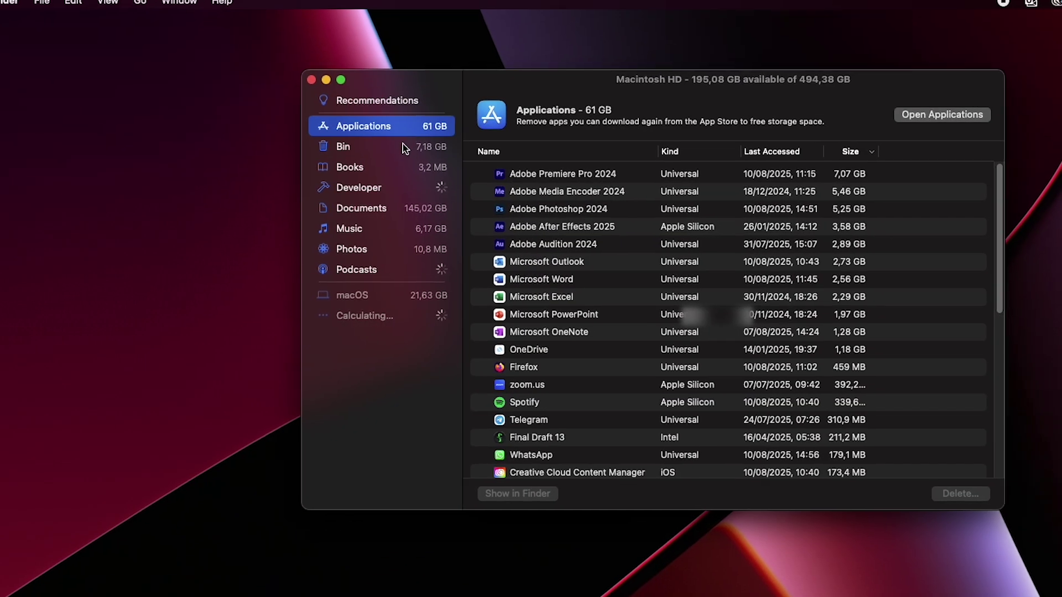
pyautogui.click(402, 147)
pyautogui.click(397, 167)
pyautogui.click(387, 208)
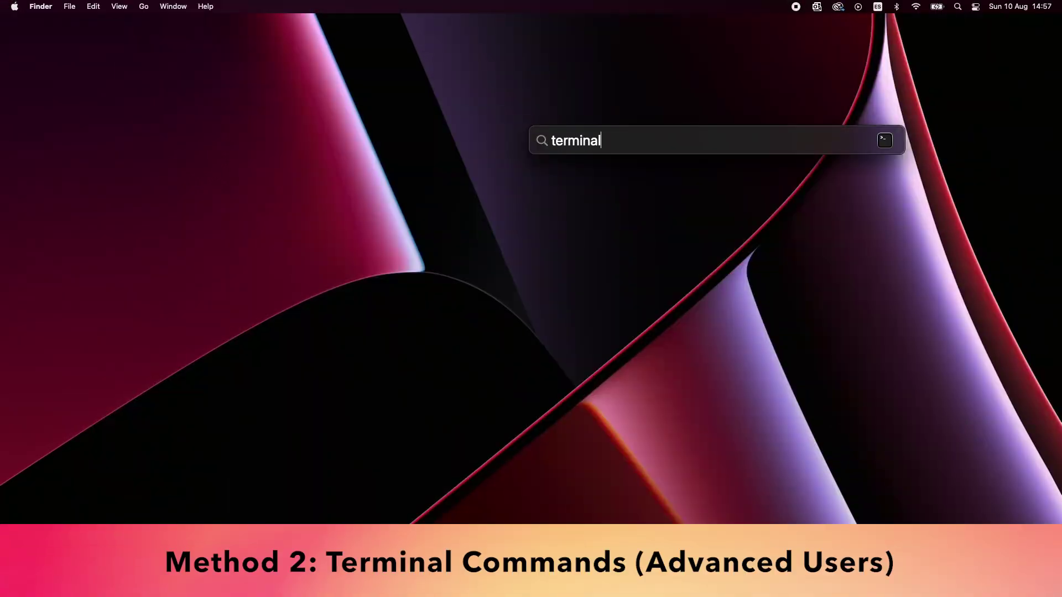
# - Launch Terminal and run sudo periodic daily and sudo rm -rf /tmp/* to clear temporary files
pyautogui.press('Return')
pyautogui.write('s-MBP ~ % sudo periodic daily')
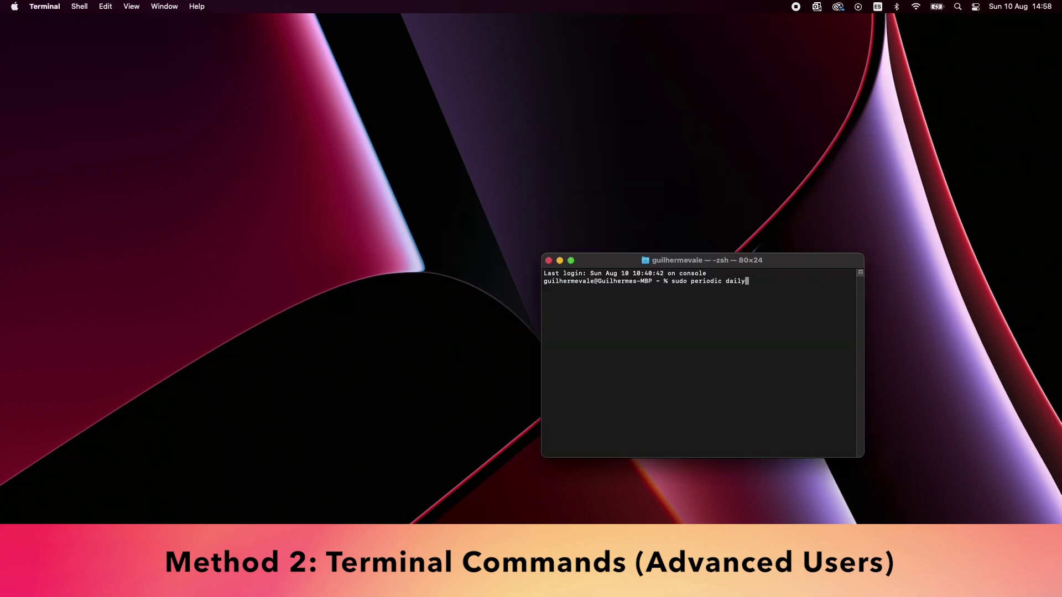
pyautogui.write('sudo rm -rf /tmp/*')
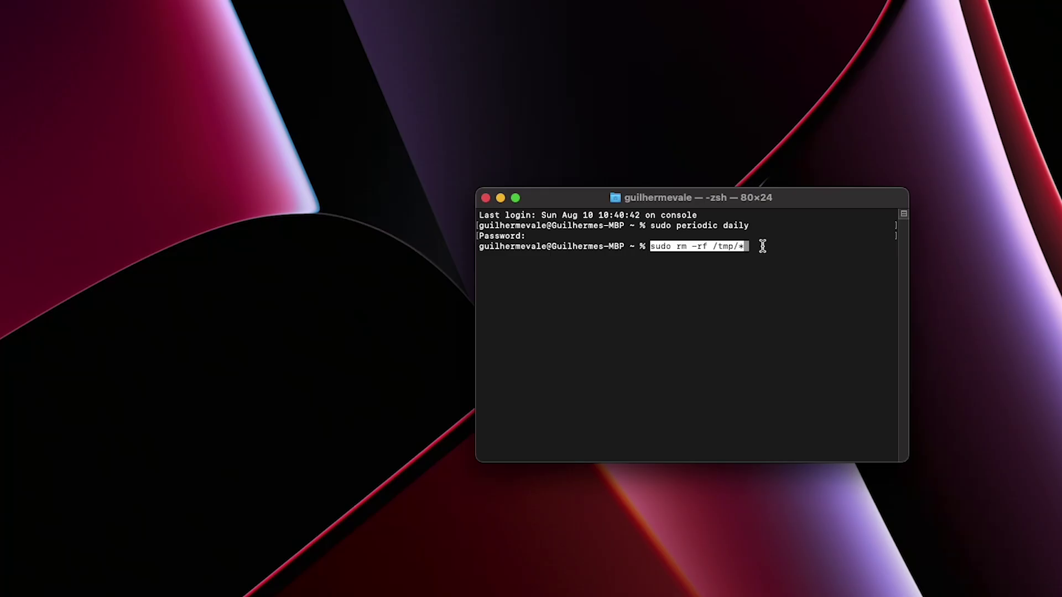
pyautogui.press('Return')
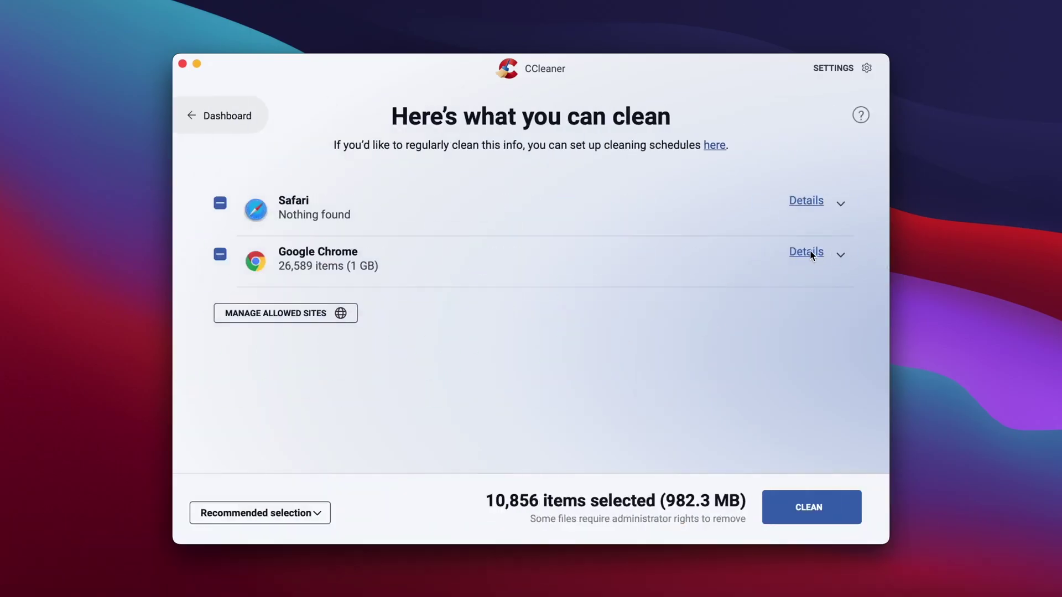
# - Show the Details of Google Chrome's cleanable items in CCleaner
pyautogui.click(807, 251)
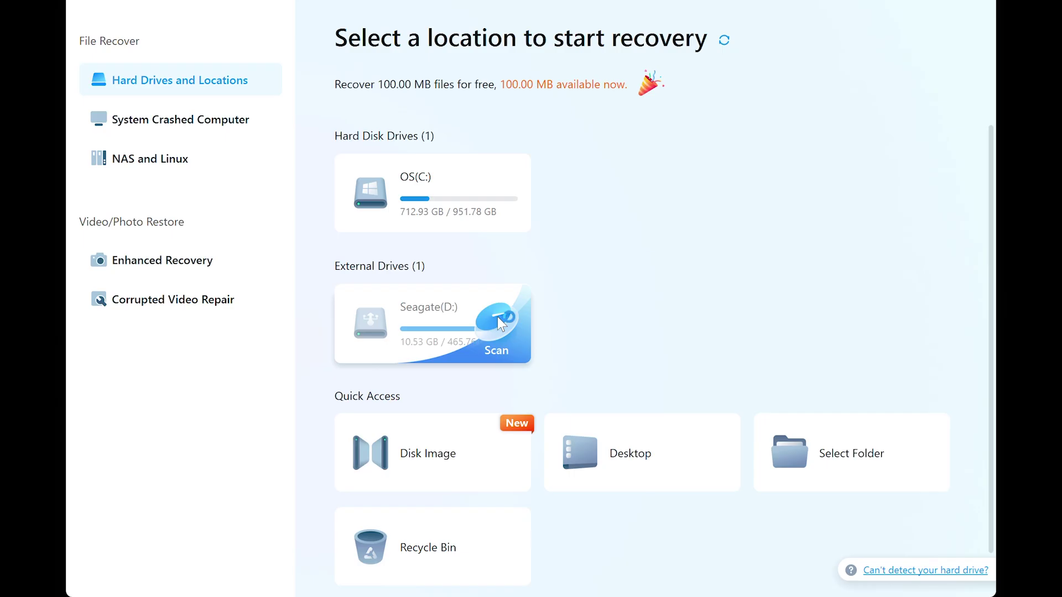
# - Scan Seagate (D:), open the Koh Tao Diving folder, and preview GX010192.MP4
pyautogui.click(497, 316)
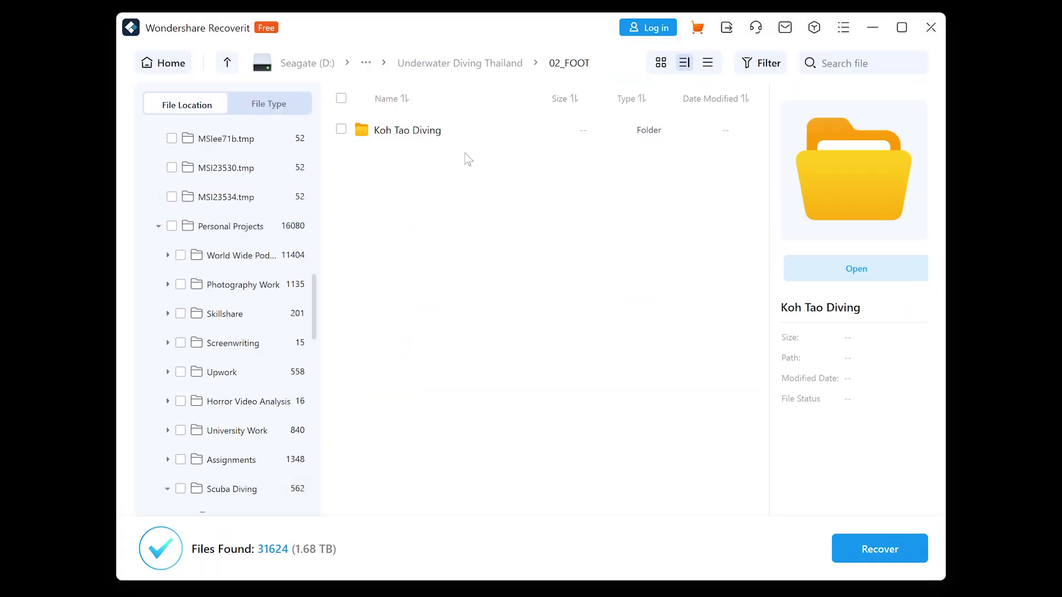
pyautogui.click(479, 196)
pyautogui.click(816, 272)
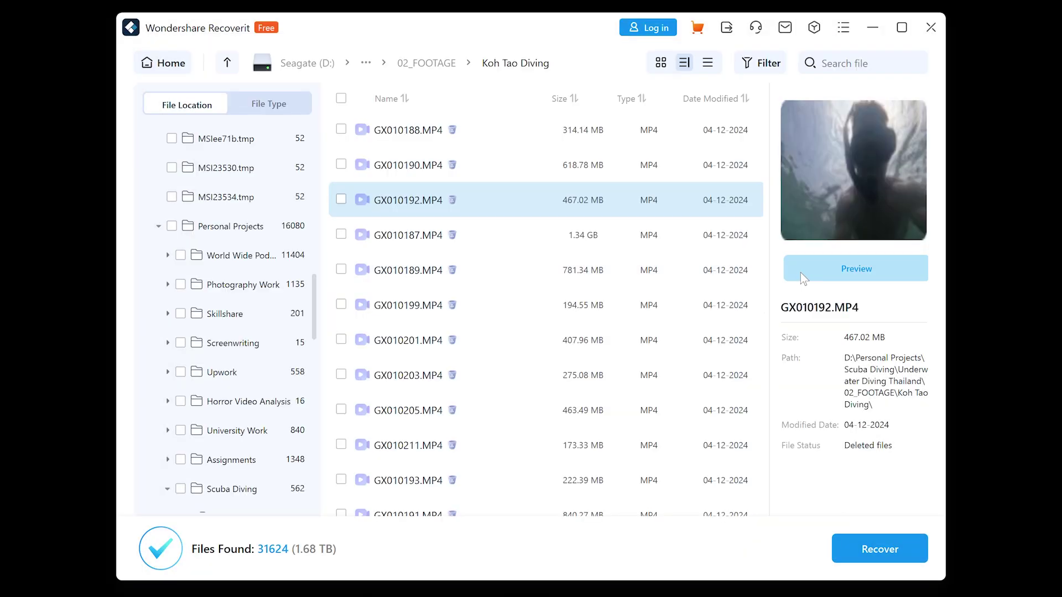
pyautogui.click(801, 272)
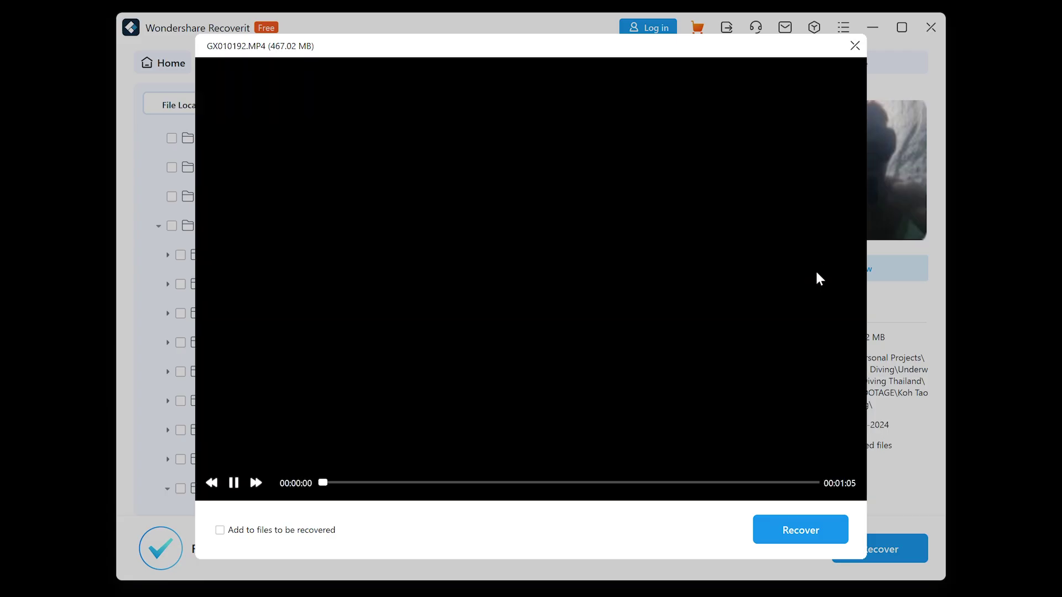